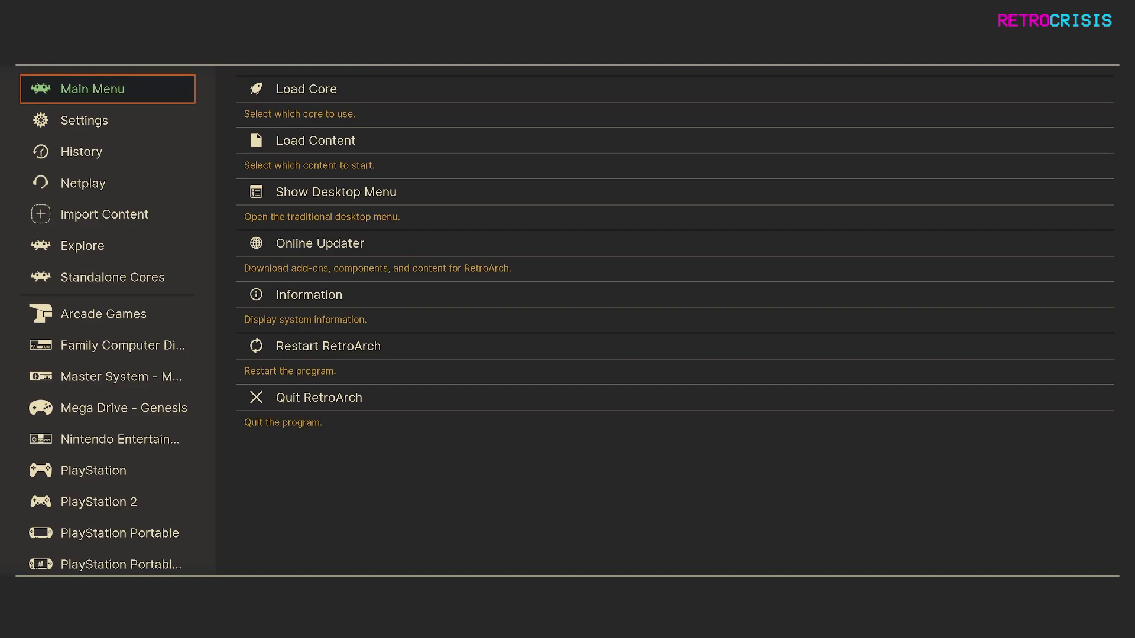
# - In Online Updater's Core Downloader, start downloading the Nintendo - DS (DeSmuME) core, not DeSmuME 2015
pyautogui.press('Right')
pyautogui.press('Down')
pyautogui.press('Down')
pyautogui.press('Down')
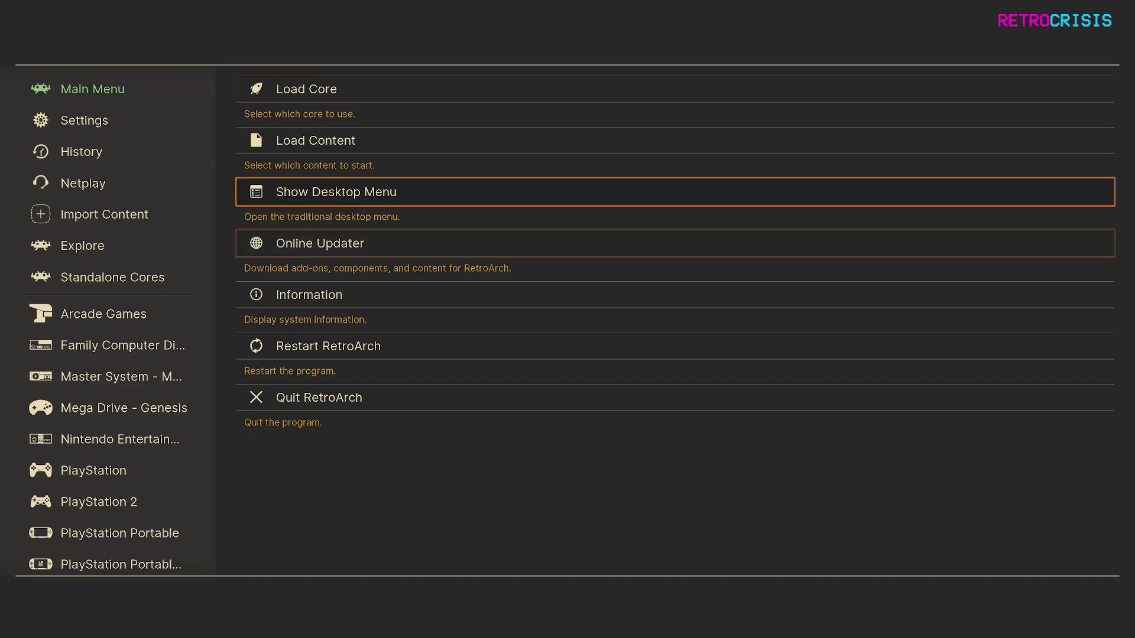
pyautogui.press('Return')
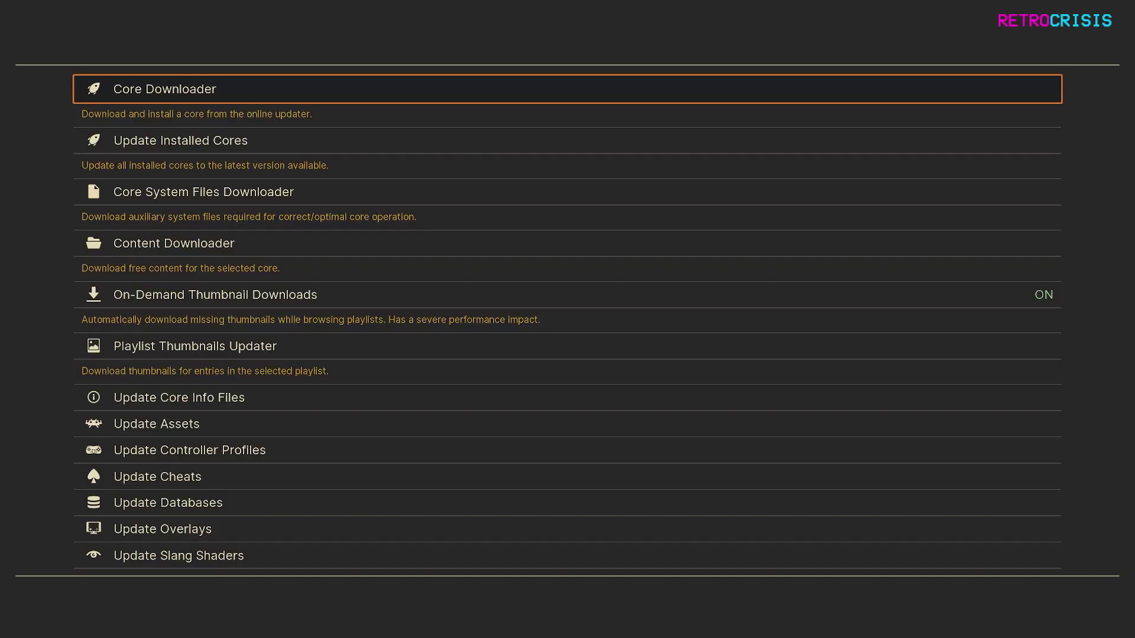
pyautogui.press('Return')
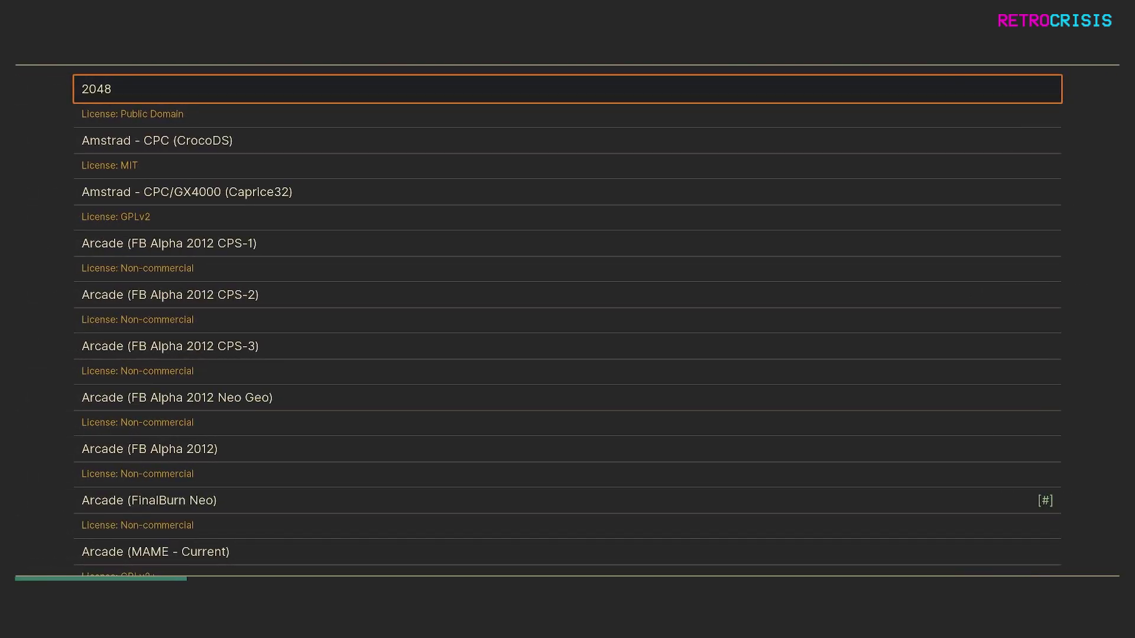
pyautogui.press('Down')
pyautogui.press('Down')
pyautogui.press('Down')
pyautogui.press('Down')
pyautogui.press('Down')
pyautogui.press('Down')
pyautogui.press('Down')
pyautogui.press('Down')
pyautogui.press('Down')
pyautogui.press('Down')
pyautogui.press('Down')
pyautogui.press('Down')
pyautogui.press('Down')
pyautogui.press('Down')
pyautogui.press('Down')
pyautogui.press('Down')
pyautogui.press('Down')
pyautogui.press('Down')
pyautogui.press('Down')
pyautogui.press('Down')
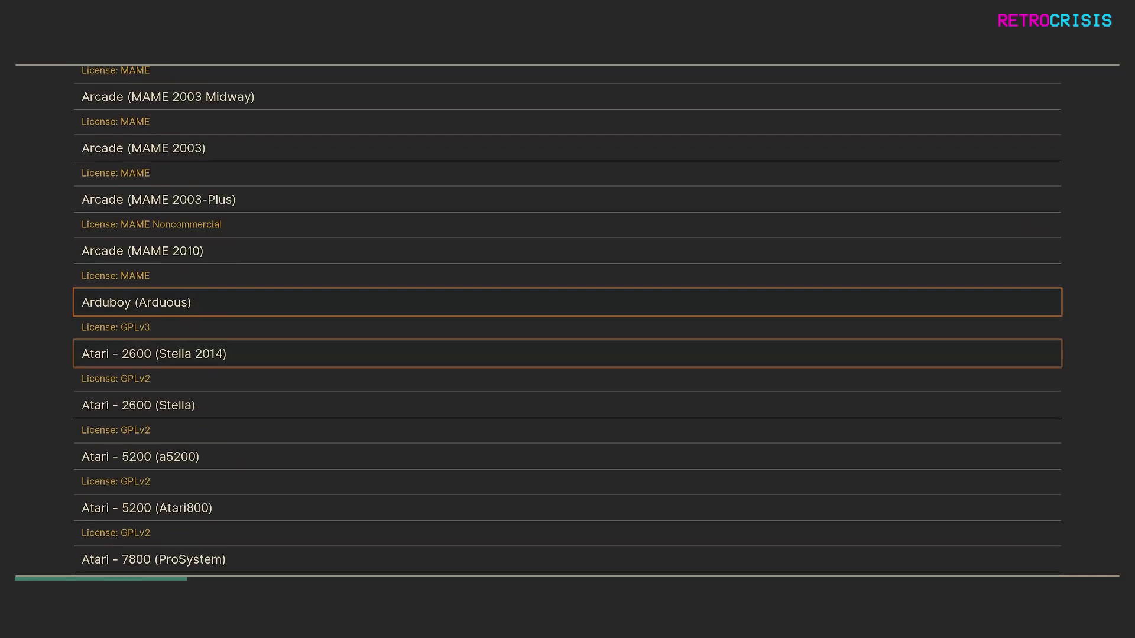
pyautogui.press('Down')
pyautogui.press('Down')
pyautogui.press('Down')
pyautogui.press('Down')
pyautogui.press('Down')
pyautogui.press('Down')
pyautogui.press('Down')
pyautogui.press('Down')
pyautogui.press('Down')
pyautogui.press('Down')
pyautogui.press('Down')
pyautogui.press('Down')
pyautogui.press('Down')
pyautogui.press('Down')
pyautogui.press('Down')
pyautogui.press('Down')
pyautogui.press('Down')
pyautogui.press('Down')
pyautogui.press('Down')
pyautogui.press('Down')
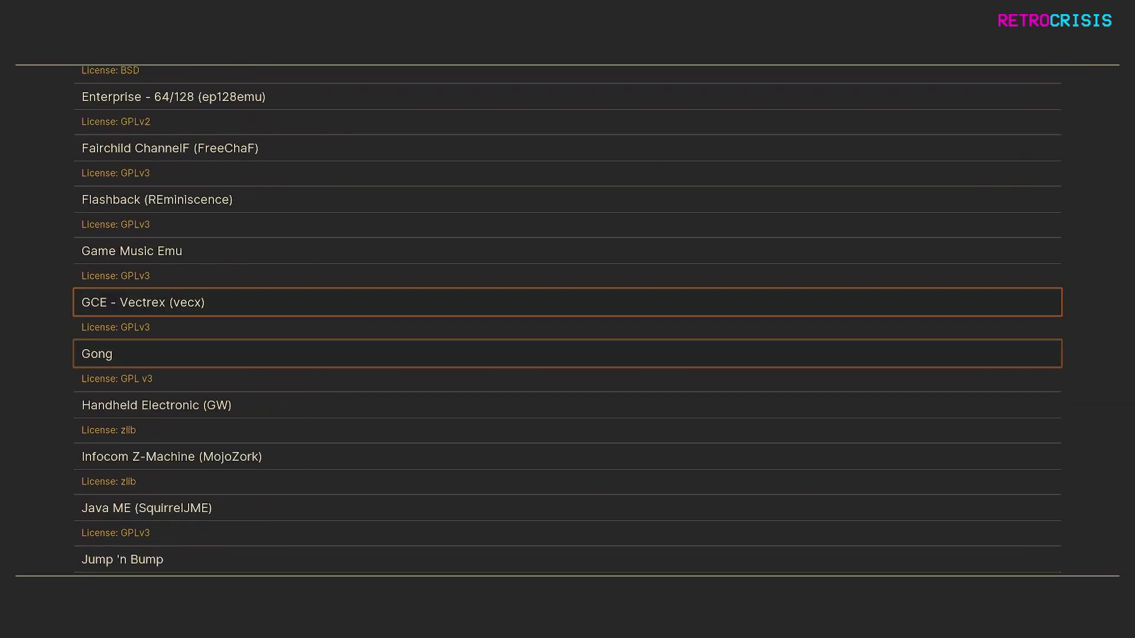
pyautogui.press('Down')
pyautogui.press('Down')
pyautogui.press('Down')
pyautogui.press('Down')
pyautogui.press('Down')
pyautogui.press('Down')
pyautogui.press('Down')
pyautogui.press('Down')
pyautogui.press('Down')
pyautogui.press('Down')
pyautogui.press('Down')
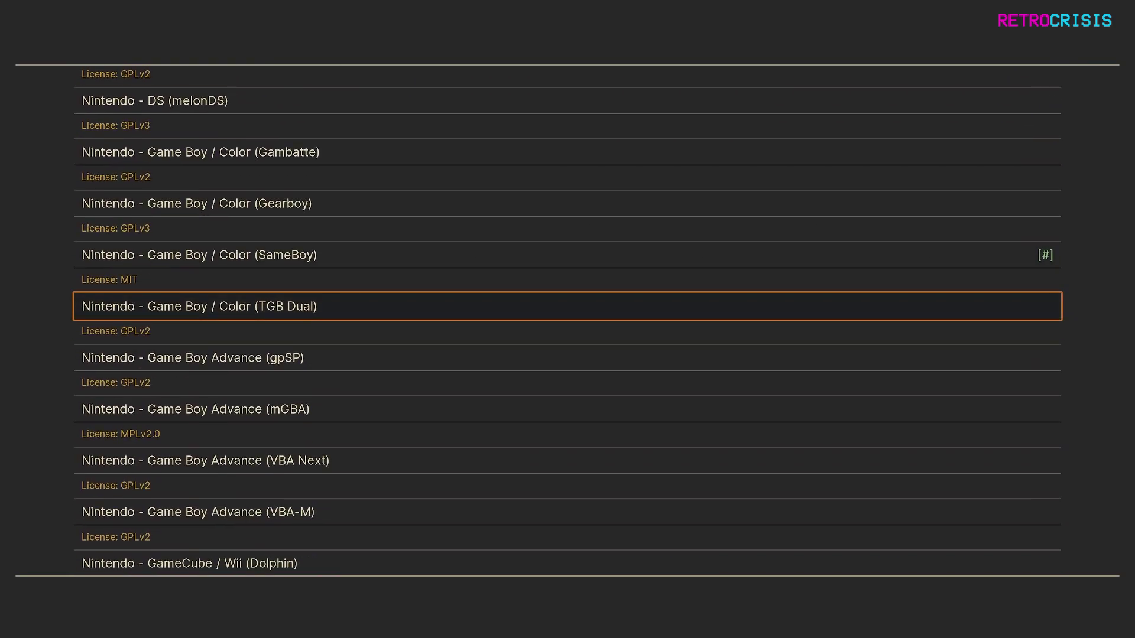
pyautogui.press('Up')
pyautogui.press('Up')
pyautogui.press('Up')
pyautogui.press('Up')
pyautogui.press('Up')
pyautogui.press('Up')
pyautogui.press('Up')
pyautogui.press('Down')
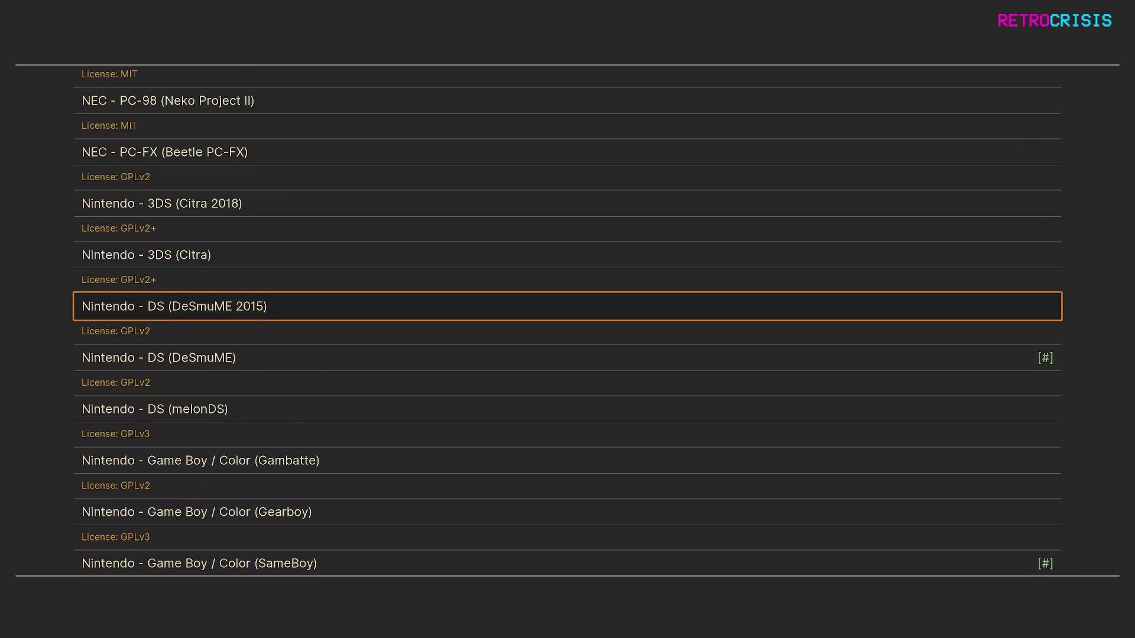
pyautogui.press('Down')
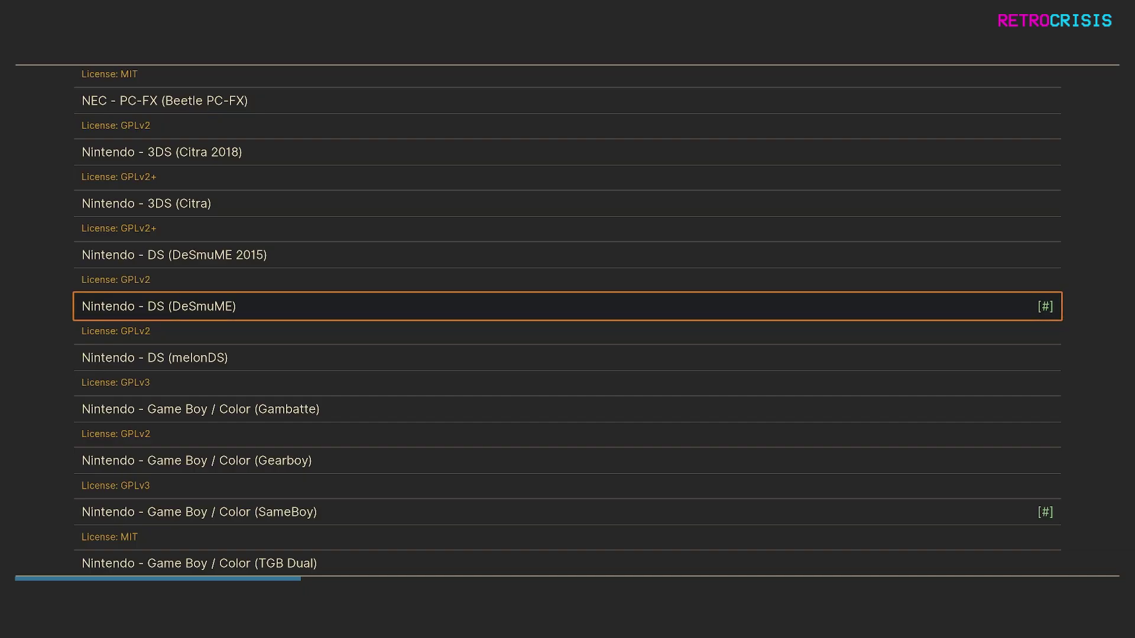
# - Open the DeSmuME Core Options from the Quick Menu over the running Mario Kart DS
pyautogui.press('BackSpace')
pyautogui.press('BackSpace')
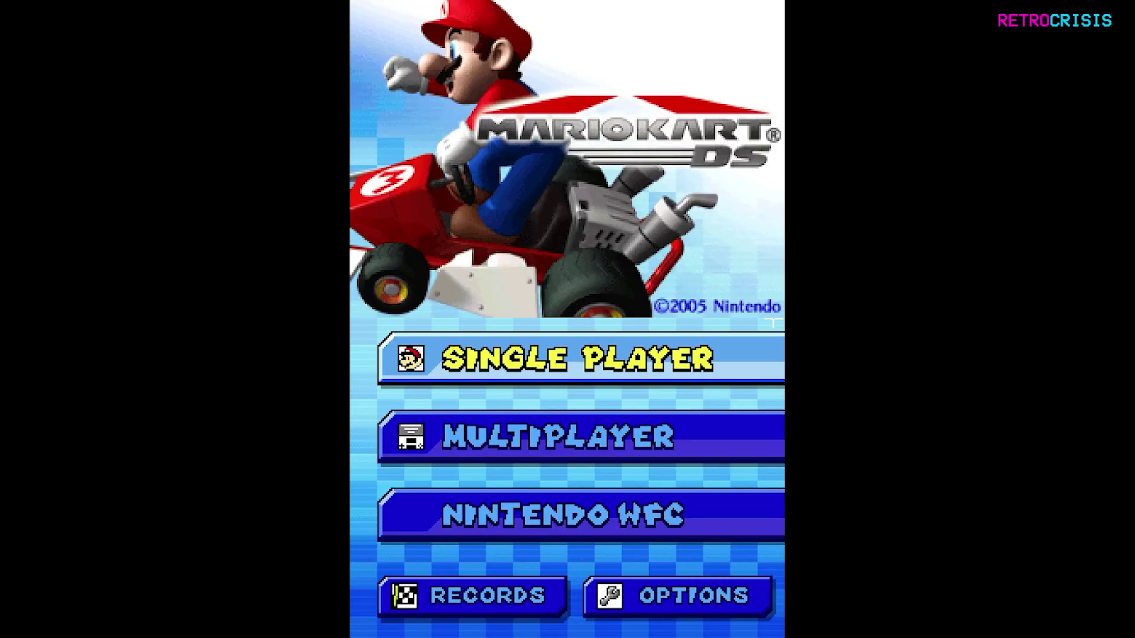
pyautogui.press('F1')
pyautogui.press('Down')
pyautogui.press('Down')
pyautogui.press('Down')
pyautogui.press('Down')
pyautogui.press('Down')
pyautogui.press('Down')
pyautogui.press('Down')
pyautogui.press('Down')
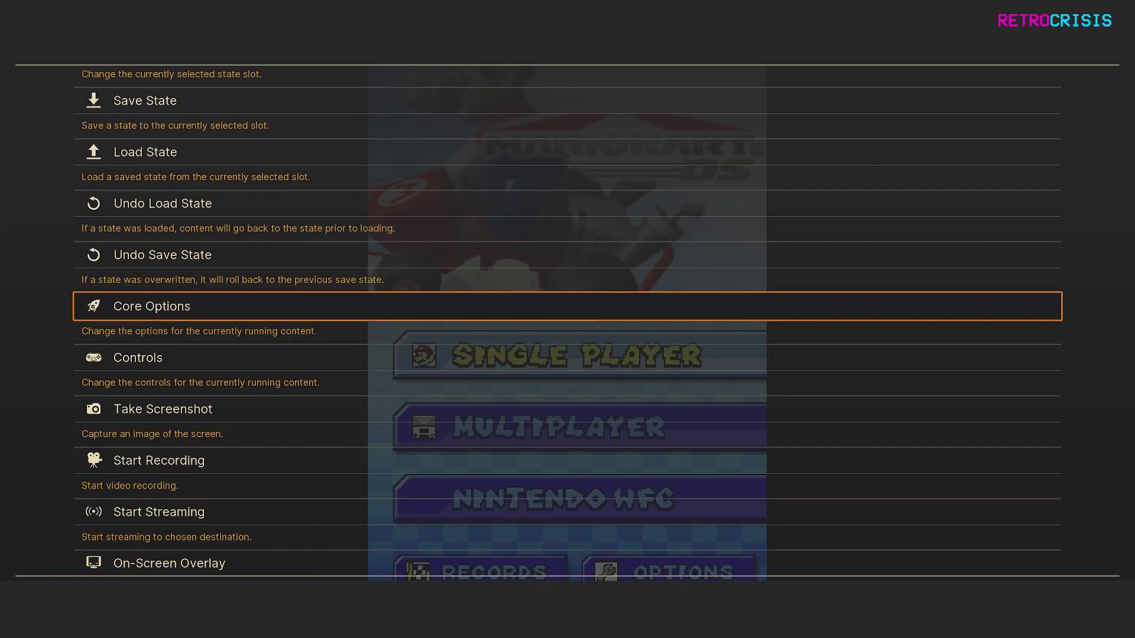
pyautogui.press('Return')
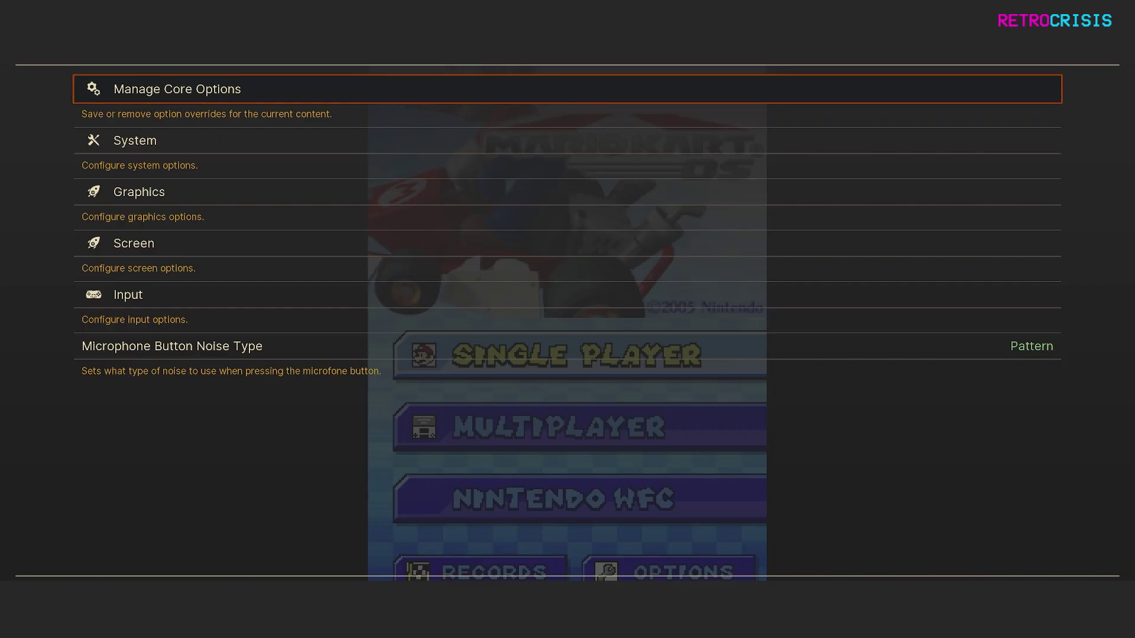
# - Set DeSmuME's System > CPU Cores option to 4 and return to the option categories
pyautogui.press('Down')
pyautogui.press('Return')
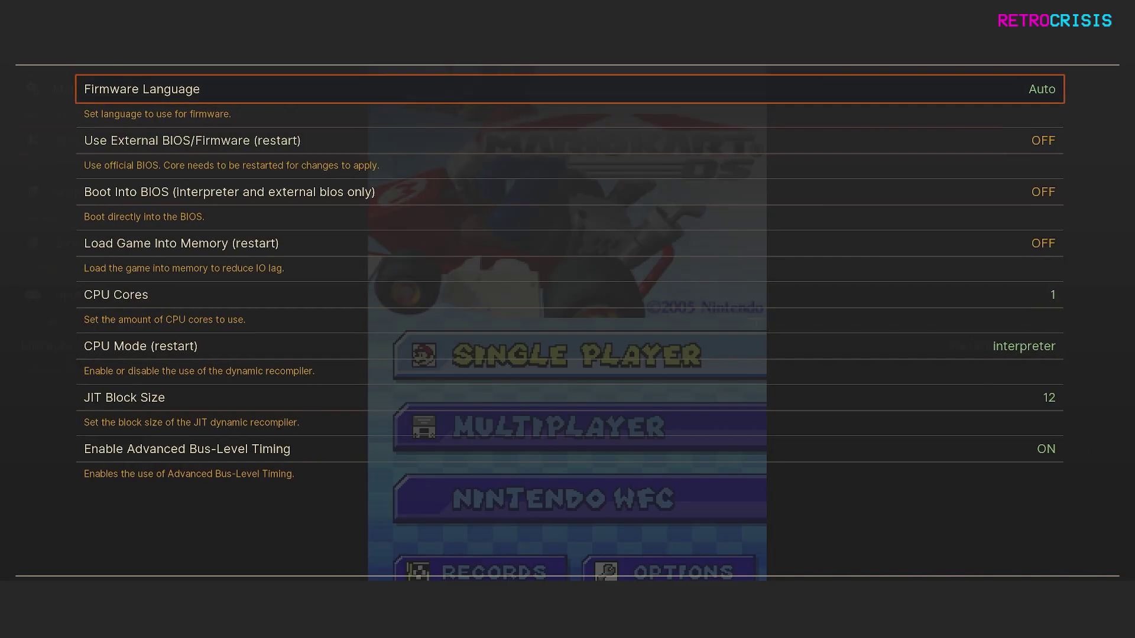
pyautogui.press('Down')
pyautogui.press('Down')
pyautogui.press('Down')
pyautogui.press('Down')
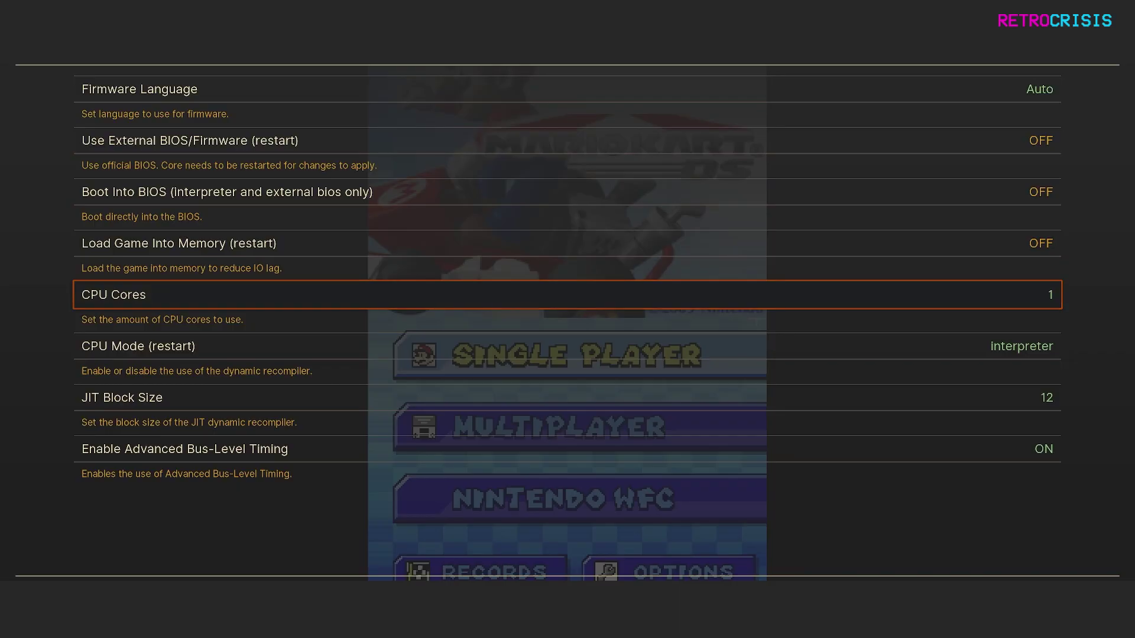
pyautogui.press('Return')
pyautogui.press('Down')
pyautogui.press('Down')
pyautogui.press('Down')
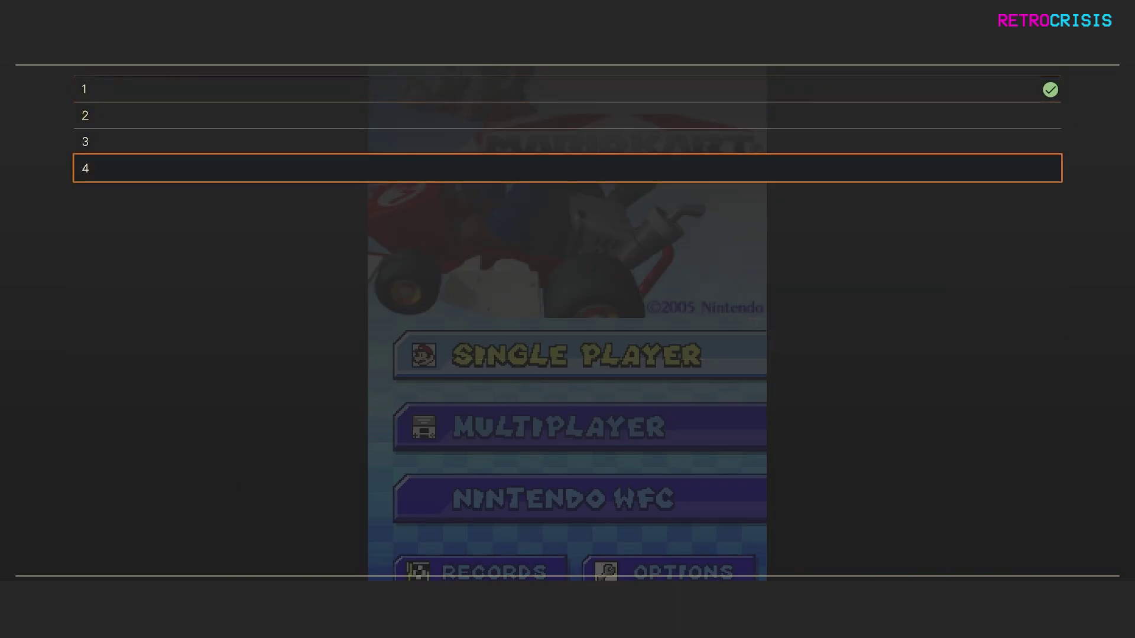
pyautogui.press('Return')
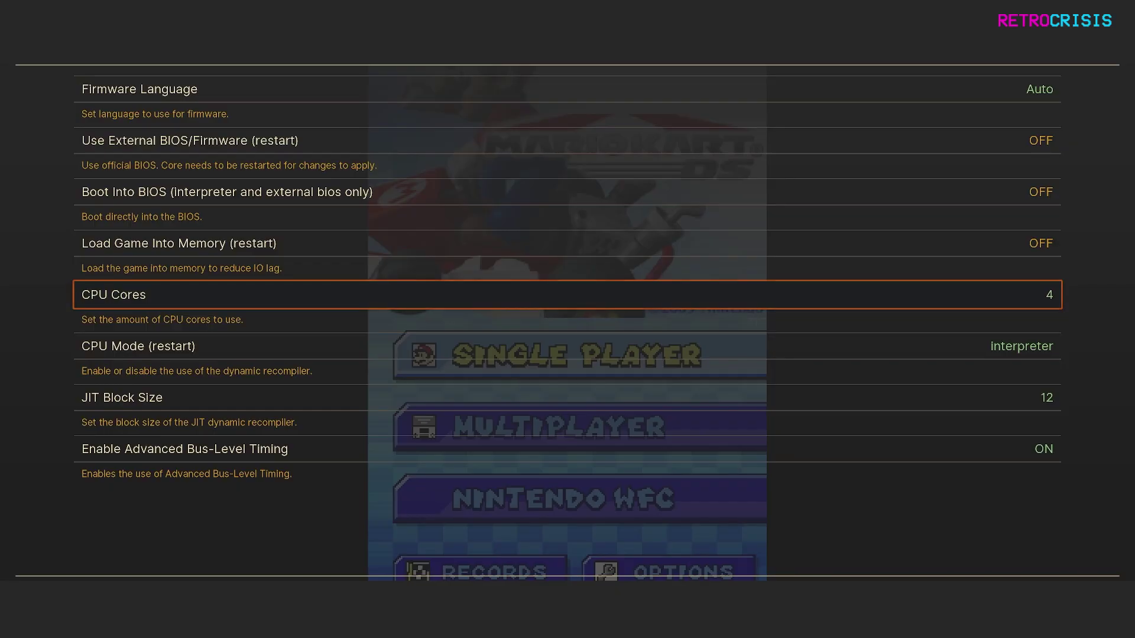
pyautogui.press('BackSpace')
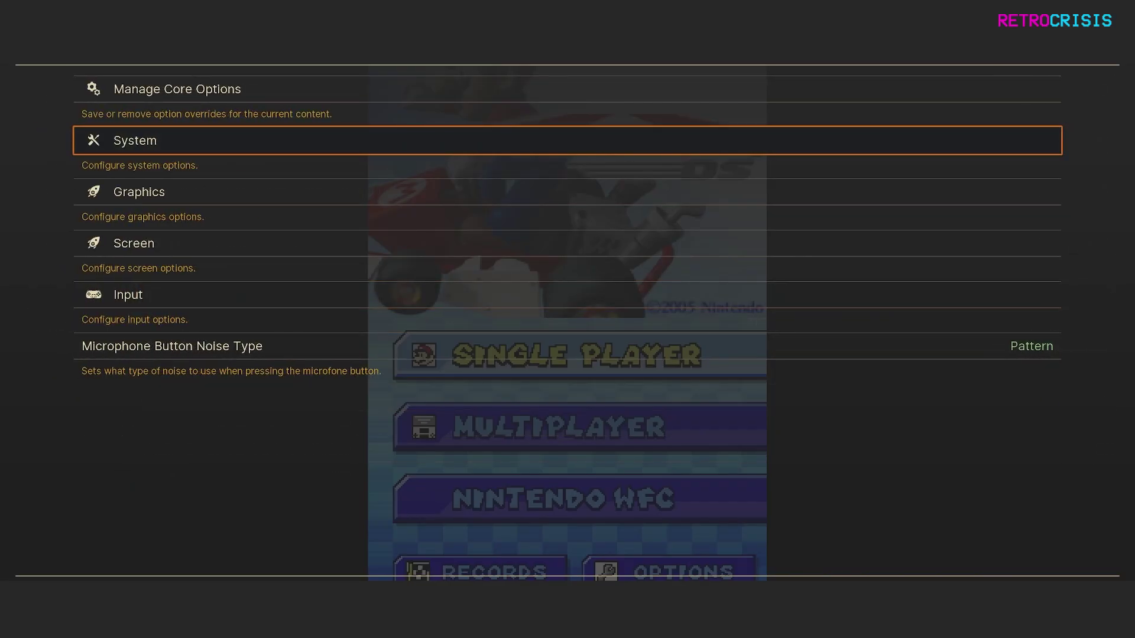
# - In Graphics, set Internal Resolution to 2x (512x384) as a first try
pyautogui.press('Down')
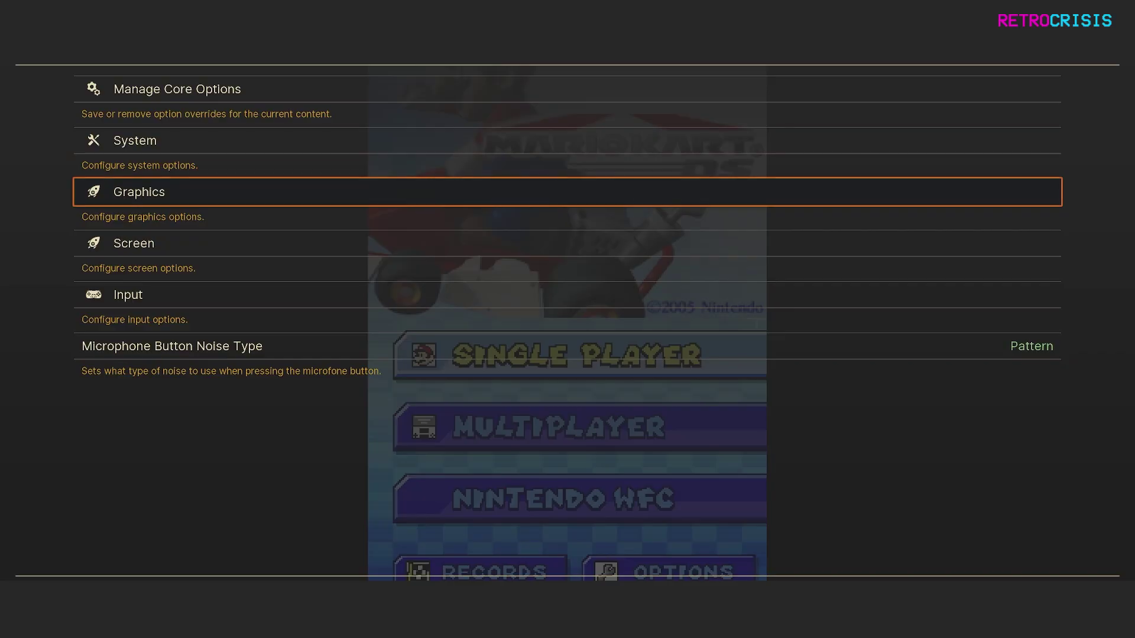
pyautogui.press('Return')
pyautogui.press('Down')
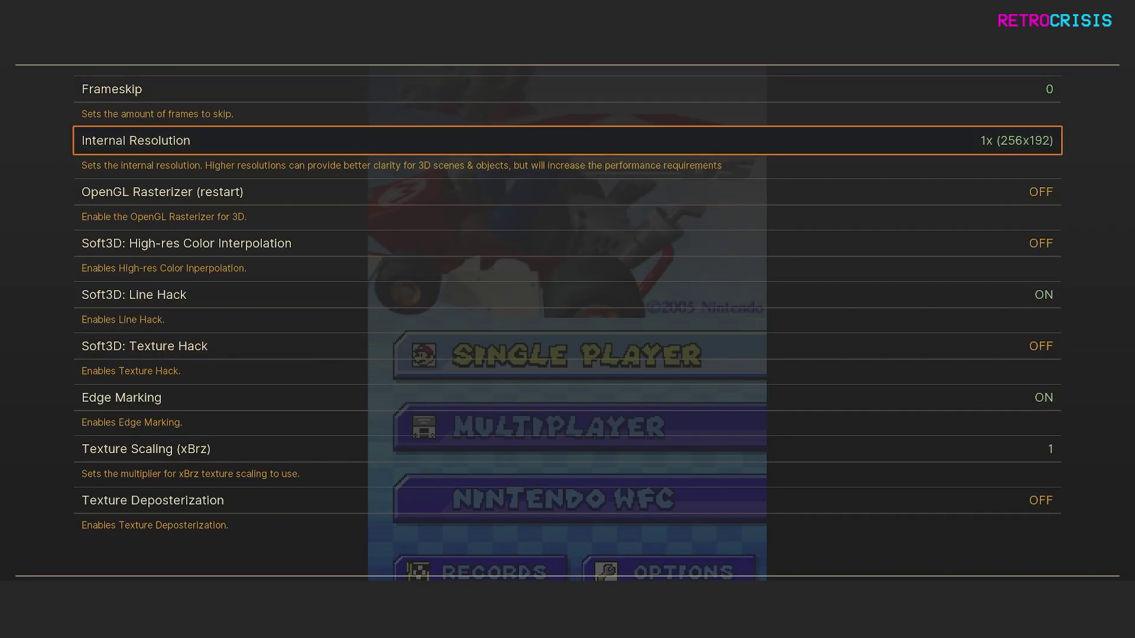
pyautogui.press('Return')
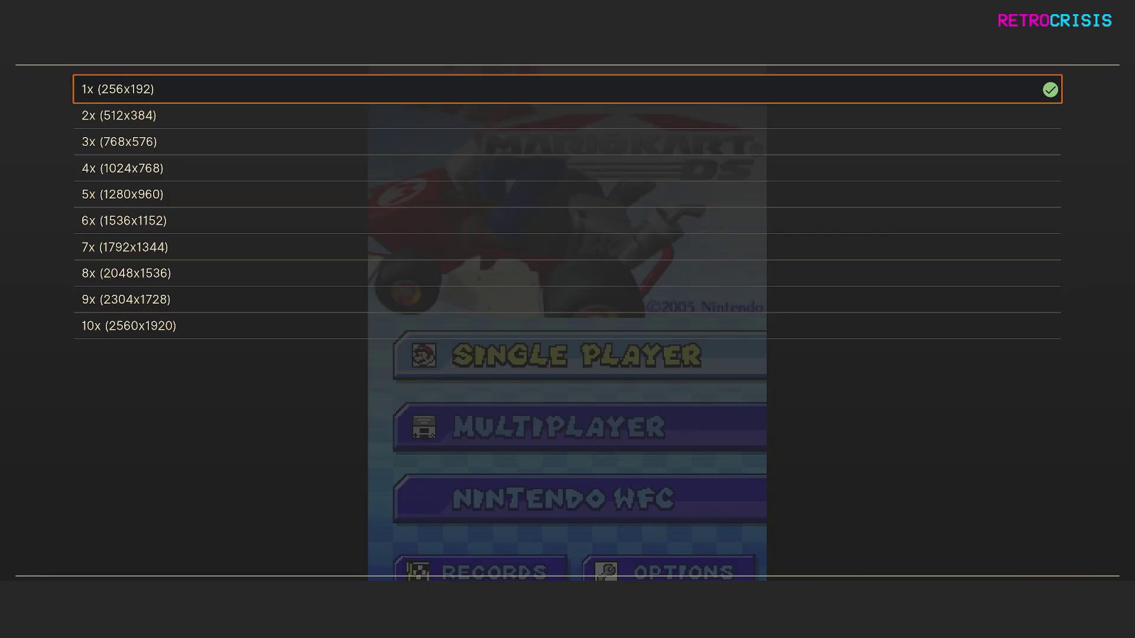
pyautogui.press('Down')
pyautogui.press('Down')
pyautogui.press('Down')
pyautogui.press('Down')
pyautogui.press('Down')
pyautogui.press('Down')
pyautogui.press('Down')
pyautogui.press('Down')
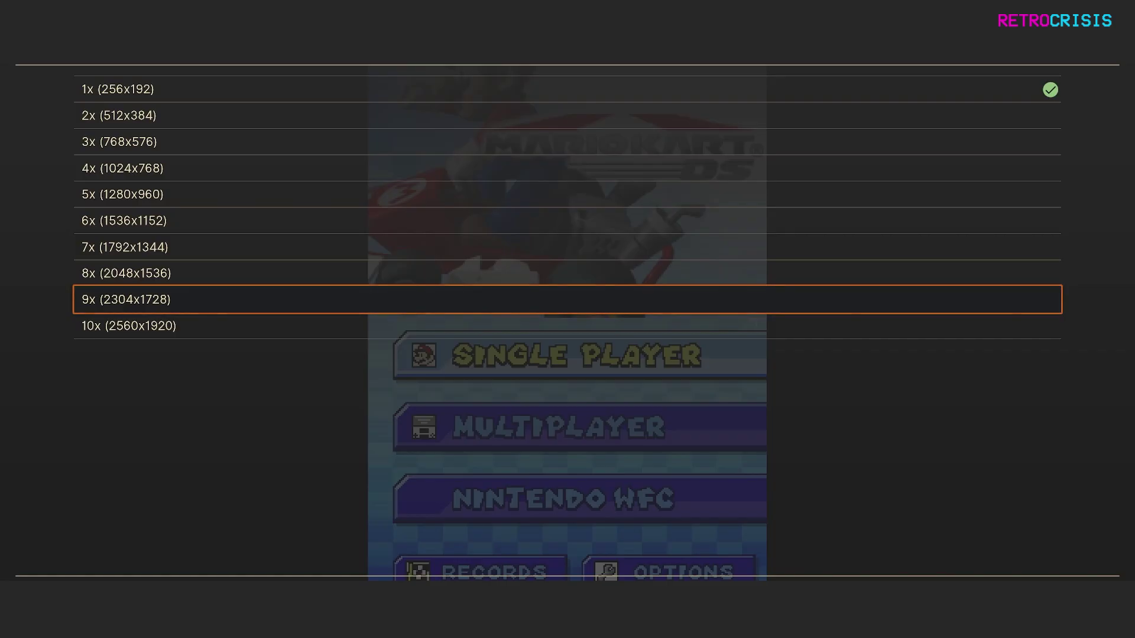
pyautogui.press('Up')
pyautogui.press('Up')
pyautogui.press('Up')
pyautogui.press('Up')
pyautogui.press('Up')
pyautogui.press('Up')
pyautogui.press('Up')
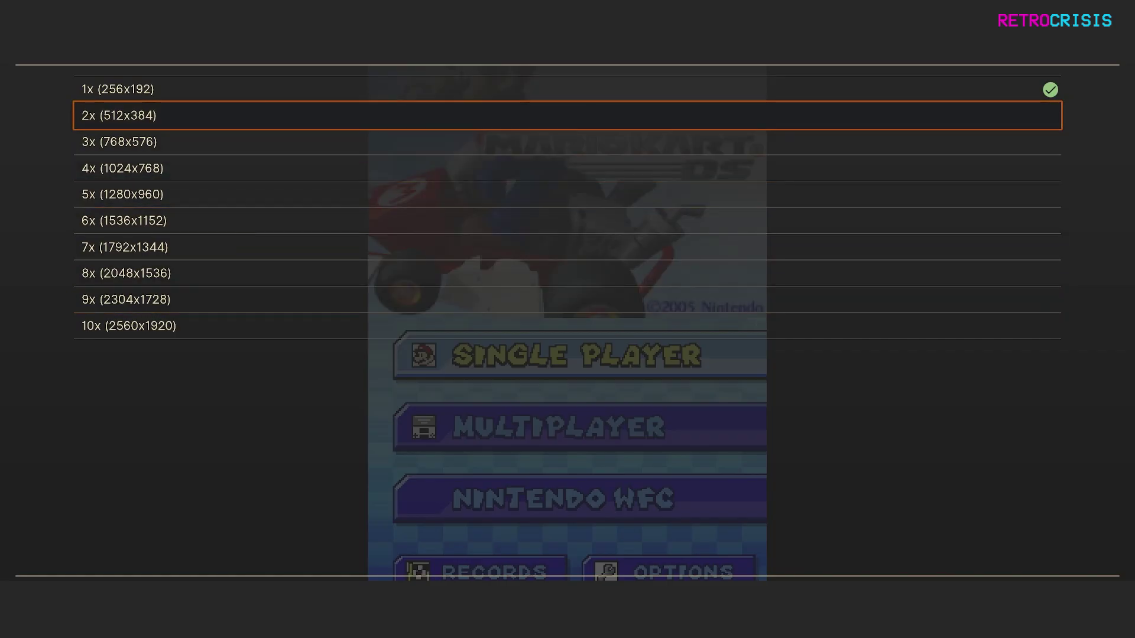
pyautogui.press('Up')
pyautogui.press('Down')
pyautogui.press('Return')
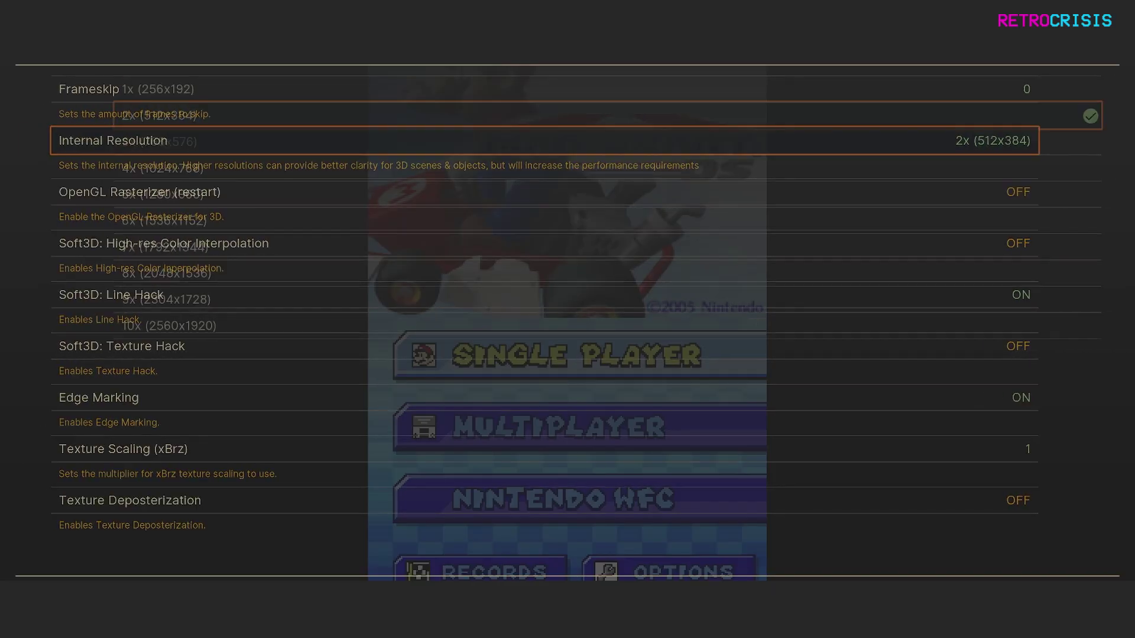
# - Raise the Internal Resolution to 4x (1024x768)
pyautogui.press('Return')
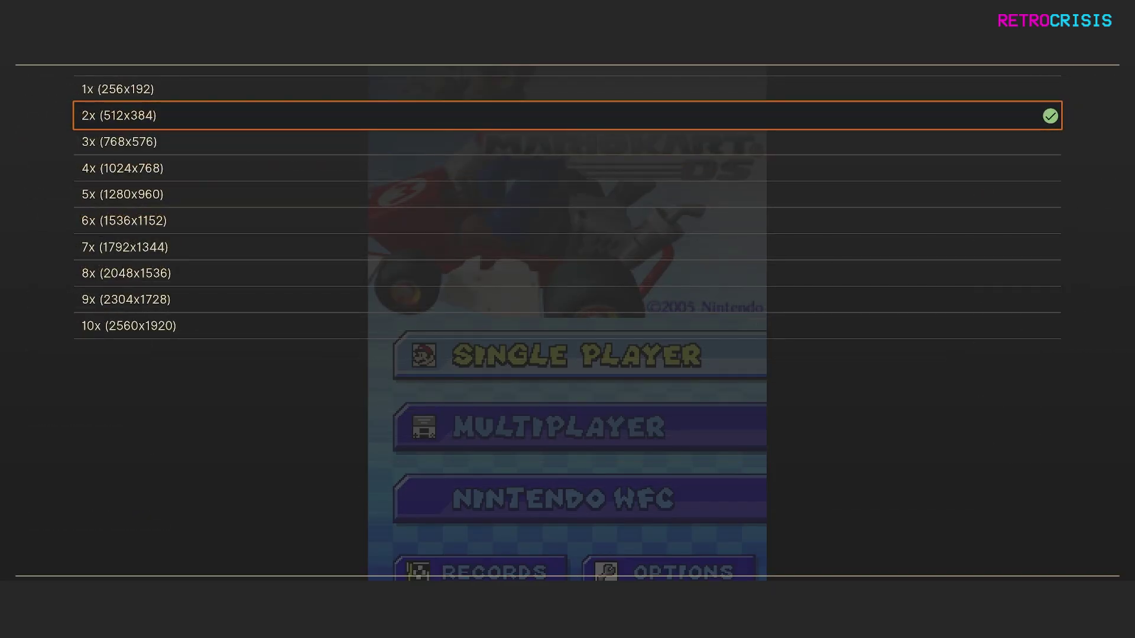
pyautogui.press('Down')
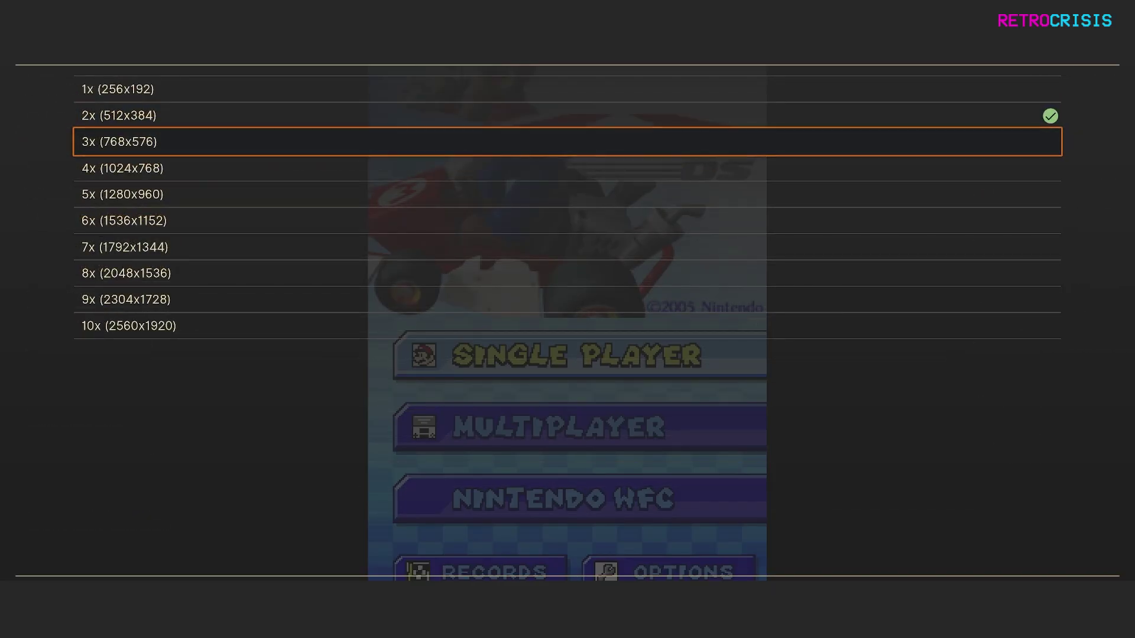
pyautogui.press('Up')
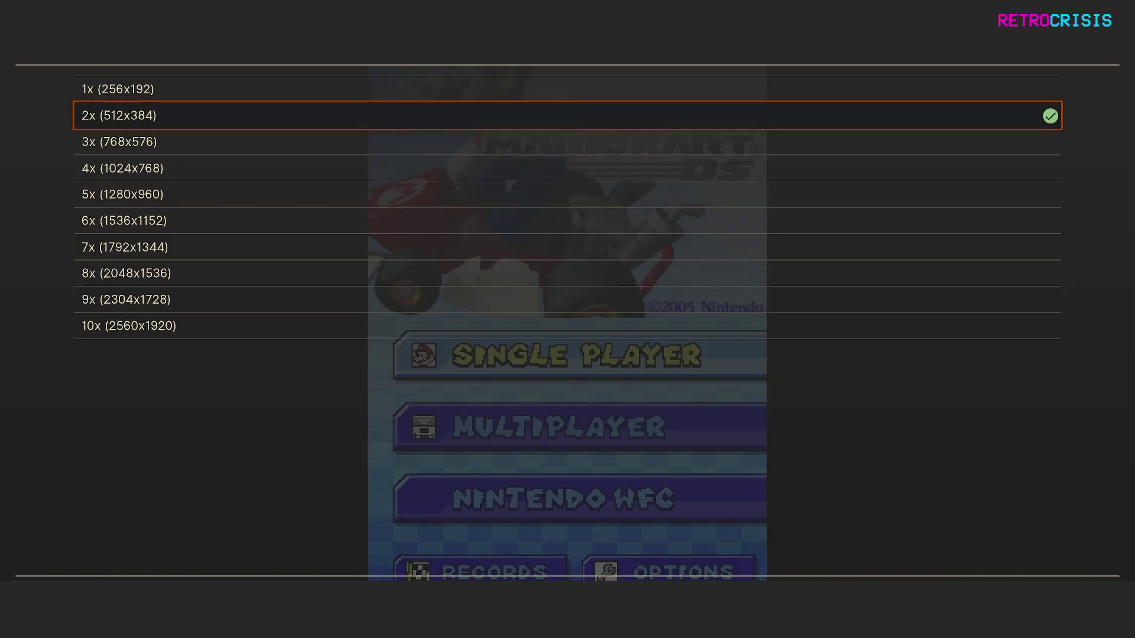
pyautogui.press('Down')
pyautogui.press('Down')
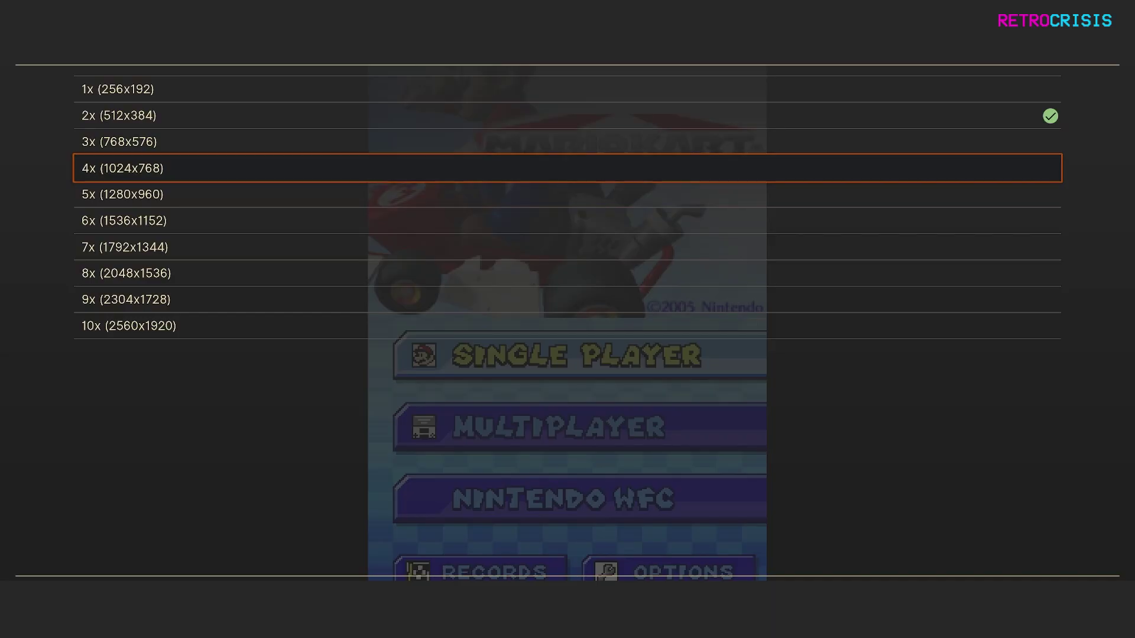
pyautogui.press('Return')
pyautogui.press('Down')
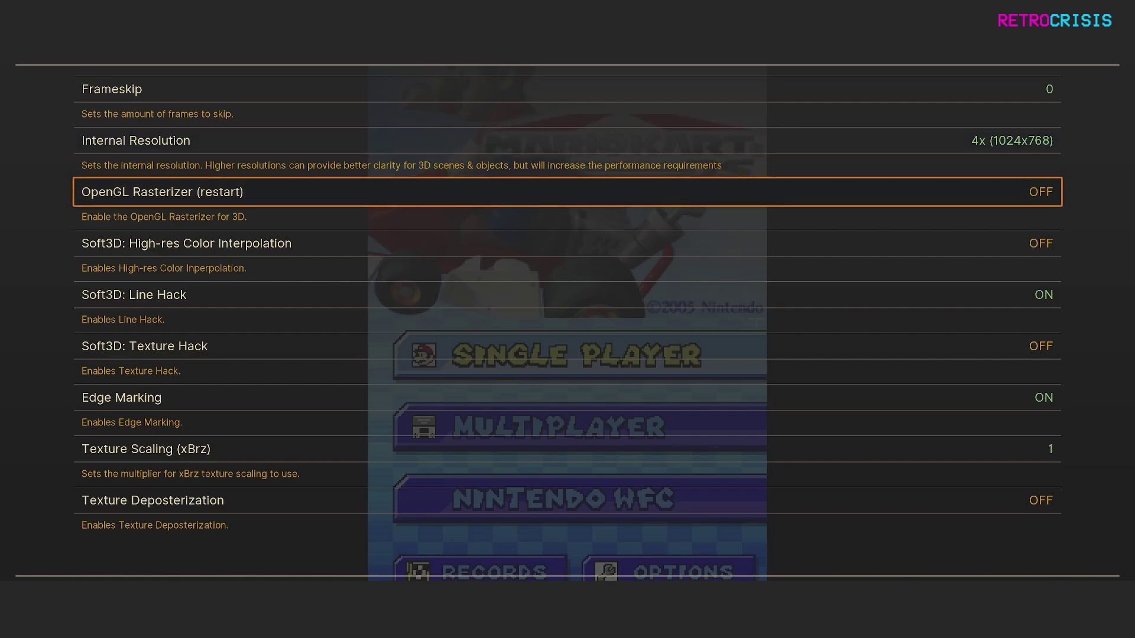
# - Switch OpenGL Rasterizer, Soft3D High-res Color Interpolation and Texture Deposterization to ON
pyautogui.press('Right')
pyautogui.press('Down')
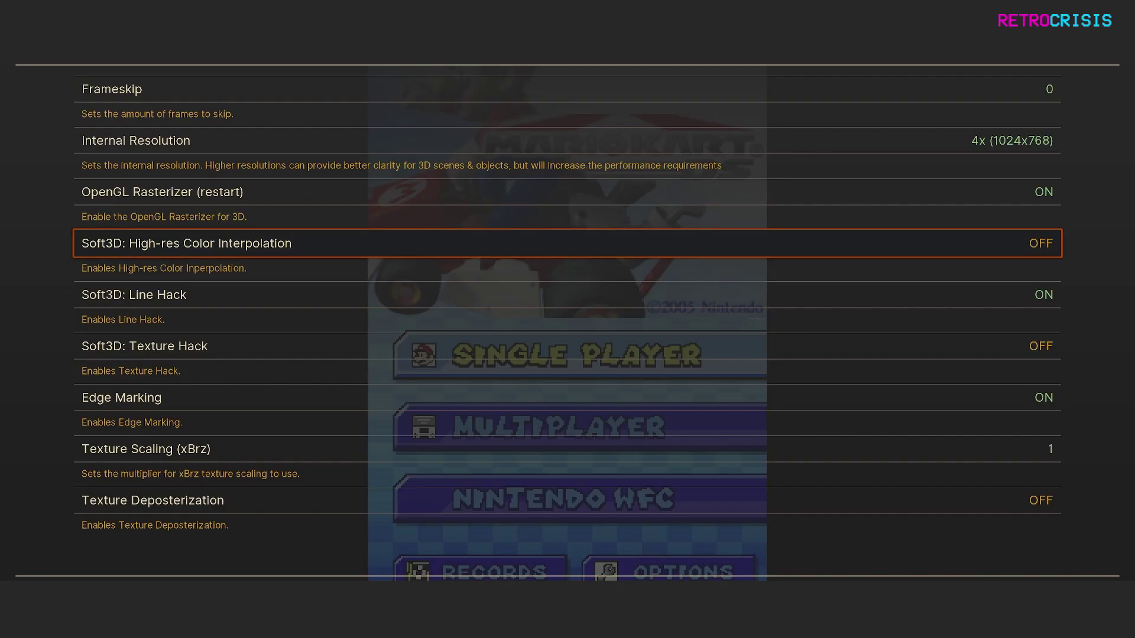
pyautogui.press('Right')
pyautogui.press('Down')
pyautogui.press('Down')
pyautogui.press('Down')
pyautogui.press('Down')
pyautogui.press('Down')
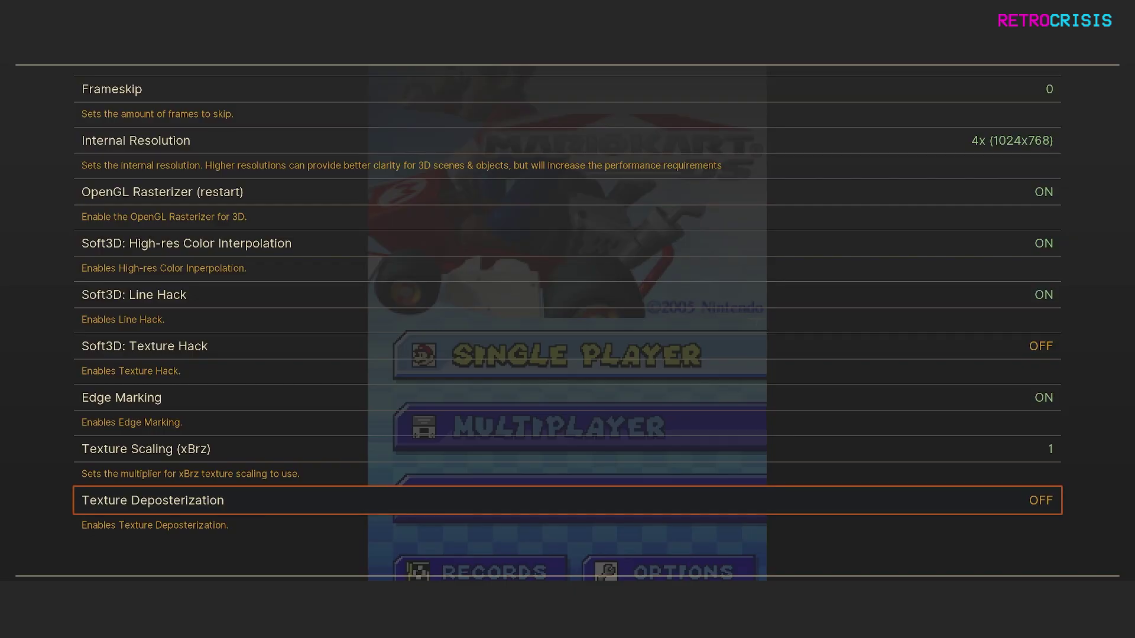
pyautogui.press('Right')
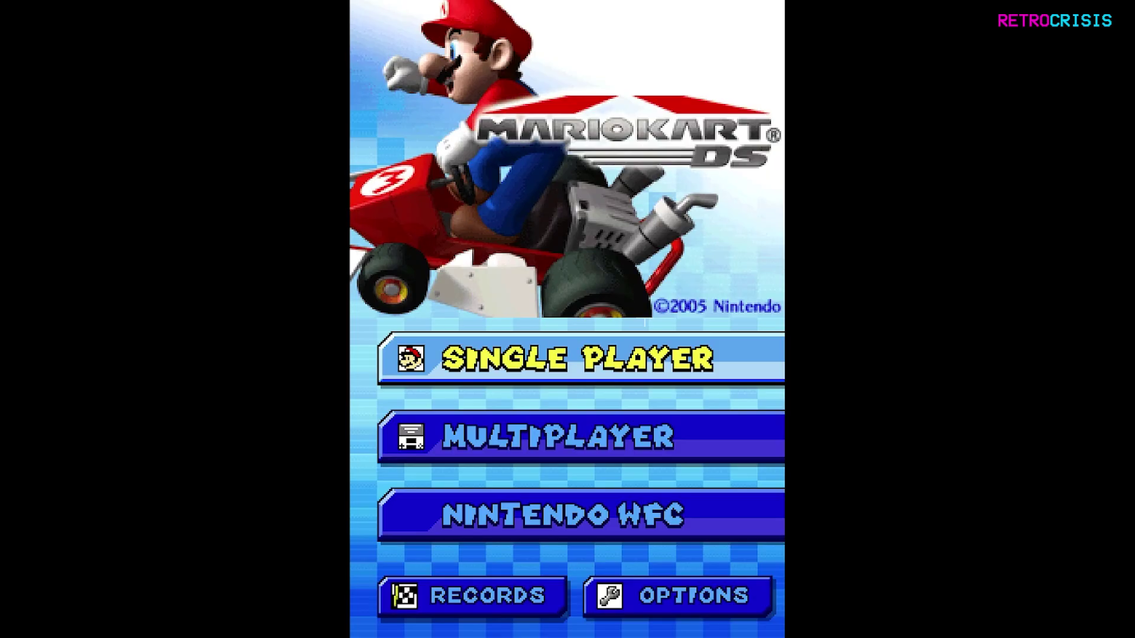
# - Set Core Options > Screen > Screen Layout to Left/Right and resume the game
pyautogui.press('F1')
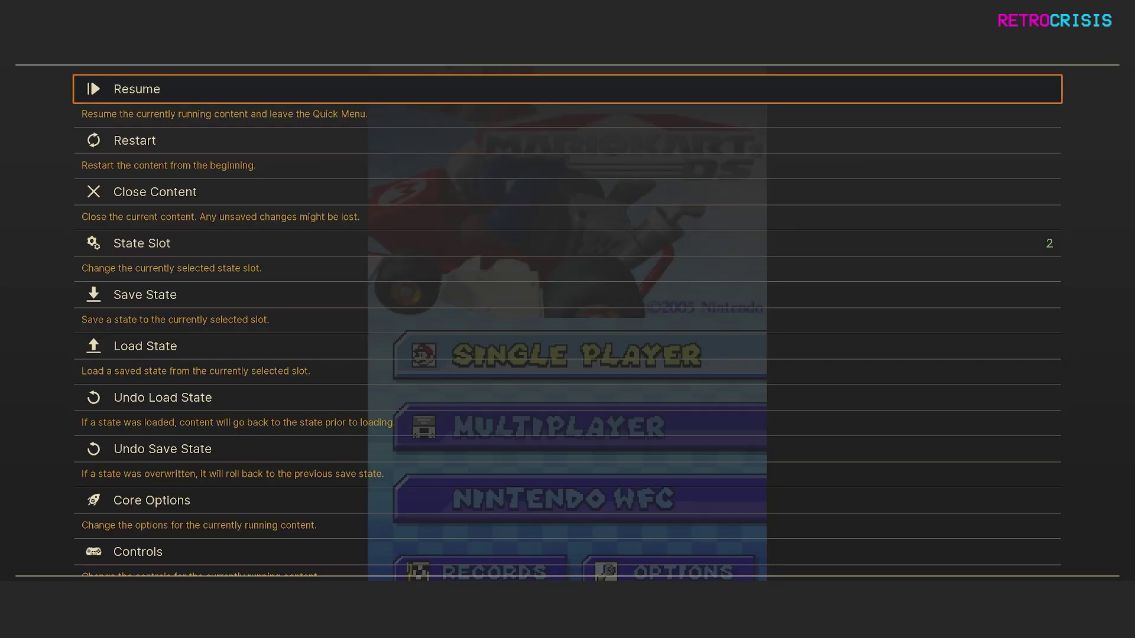
pyautogui.press('Down')
pyautogui.press('Down')
pyautogui.press('Down')
pyautogui.press('Down')
pyautogui.press('Down')
pyautogui.press('Down')
pyautogui.press('Down')
pyautogui.press('Down')
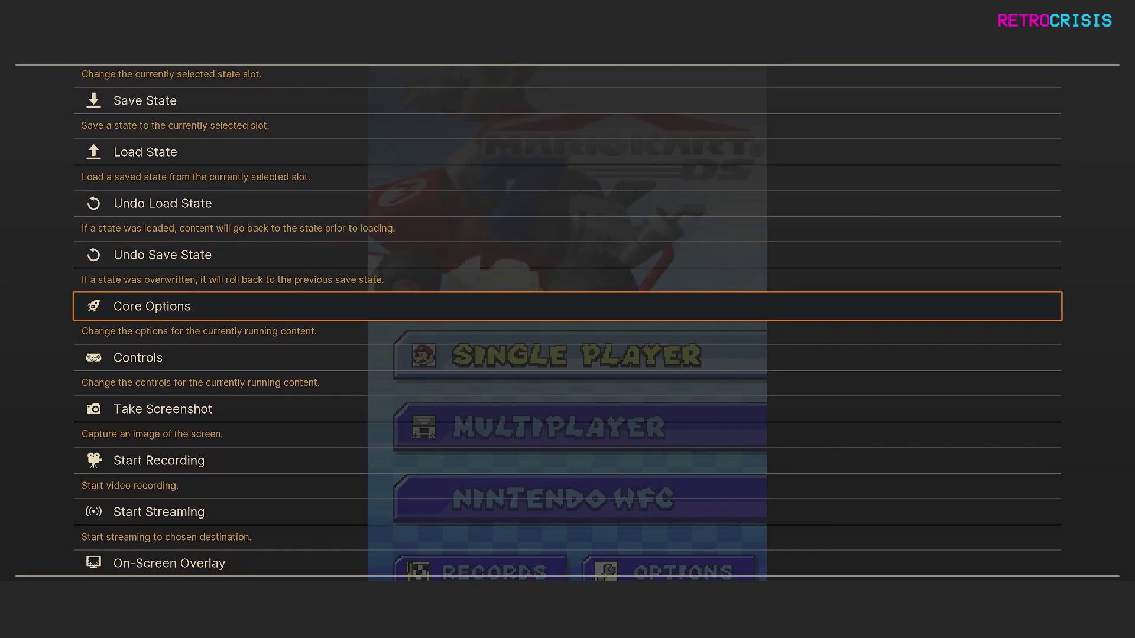
pyautogui.press('Return')
pyautogui.press('Down')
pyautogui.press('Down')
pyautogui.press('Down')
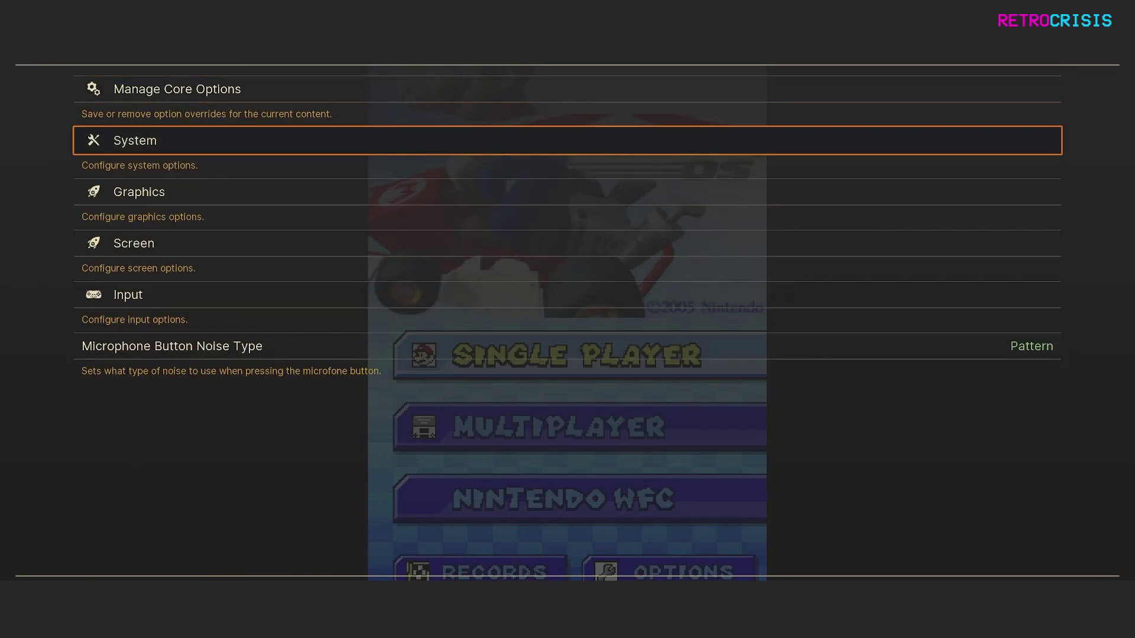
pyautogui.press('Return')
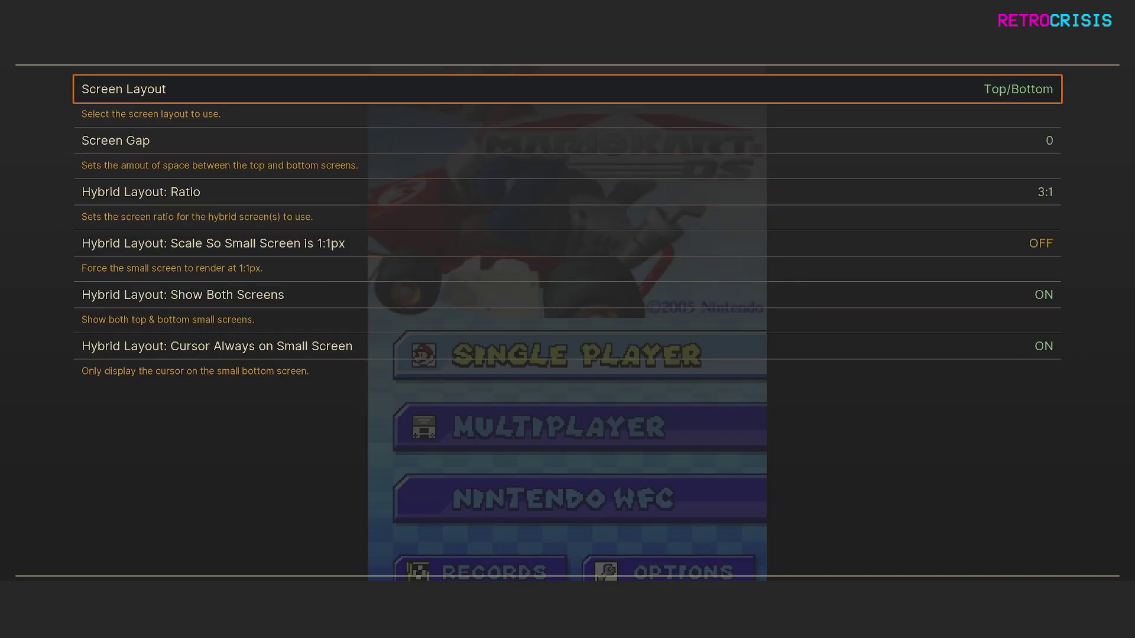
pyautogui.press('Return')
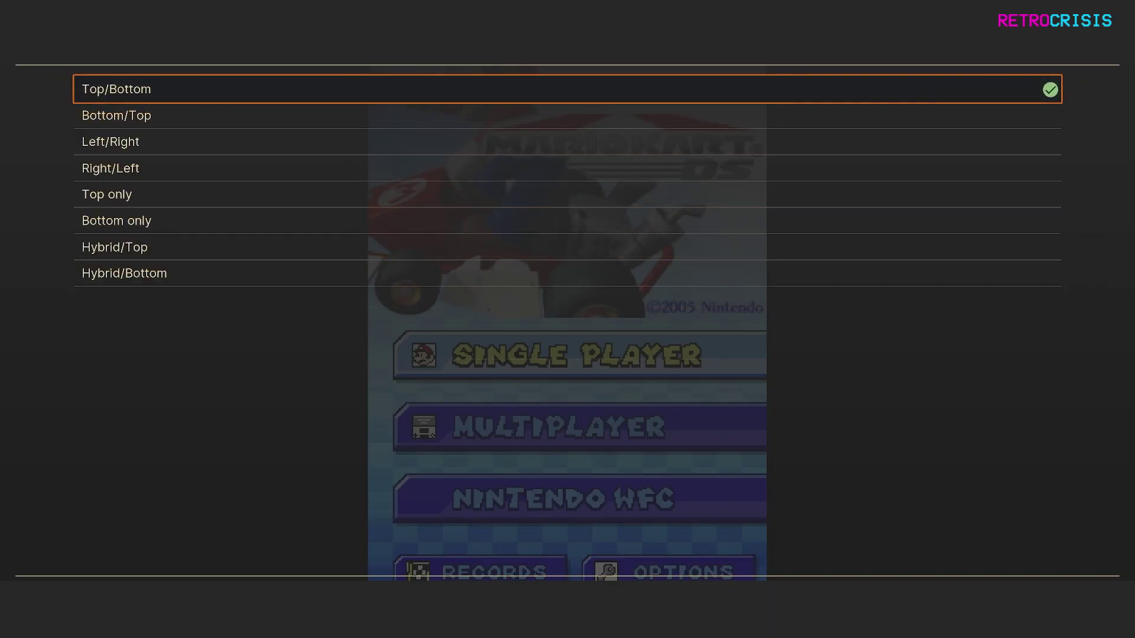
pyautogui.press('Down')
pyautogui.press('Down')
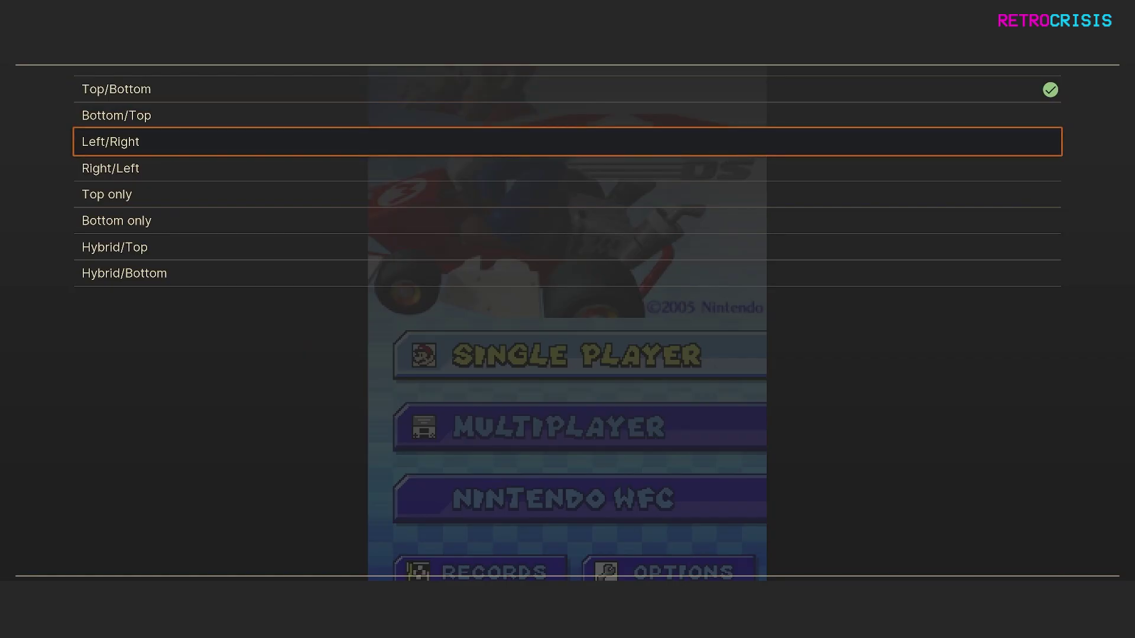
pyautogui.press('Return')
pyautogui.press('F1')
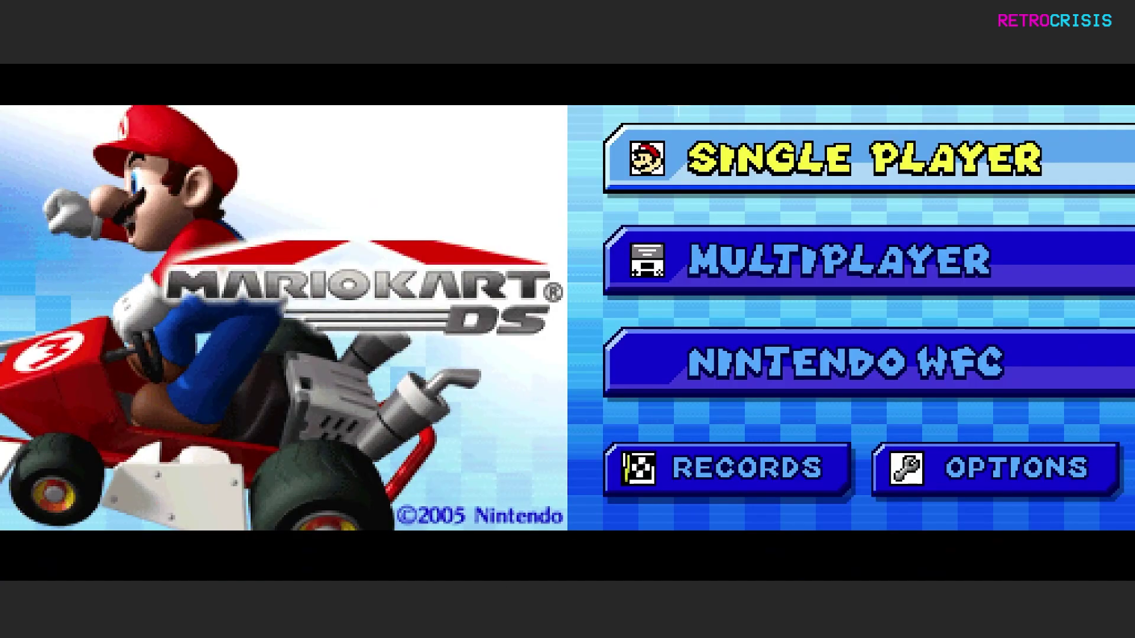